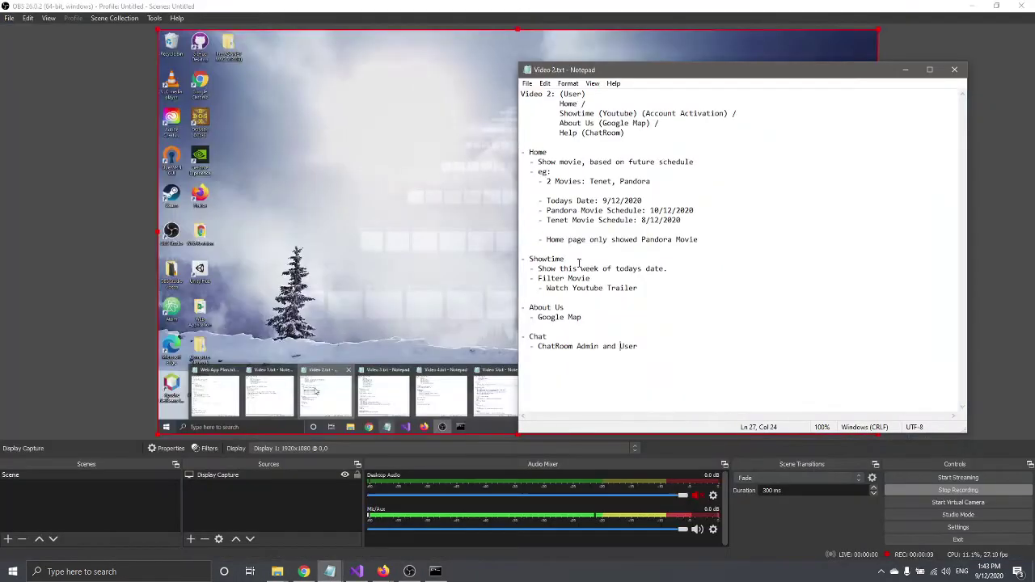
Highlight the Home, Showtime, About Us and Chat outline headings, then bring up the CTS home page.
drag(548, 152, 522, 152)
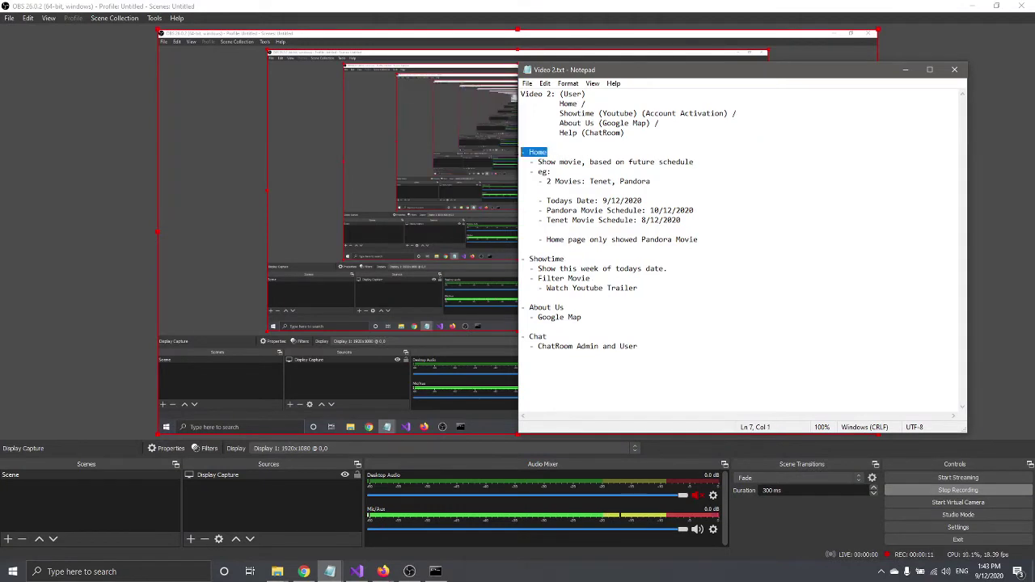
drag(565, 259, 521, 259)
mouse_move(564, 307)
mouse_down()
mouse_move(522, 308)
mouse_move(522, 337)
mouse_up()
click(311, 574)
click(487, 93)
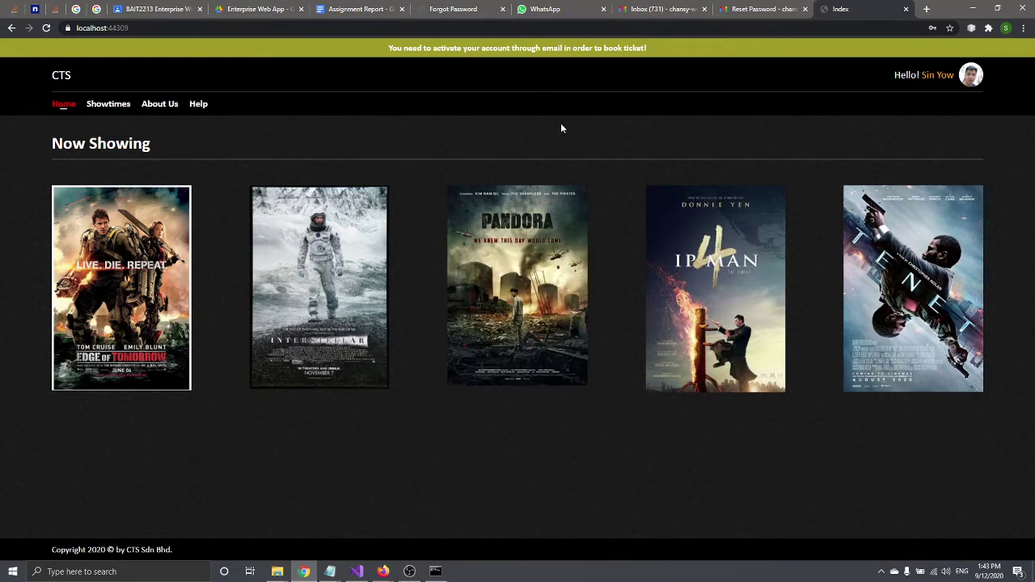
mouse_move(330, 572)
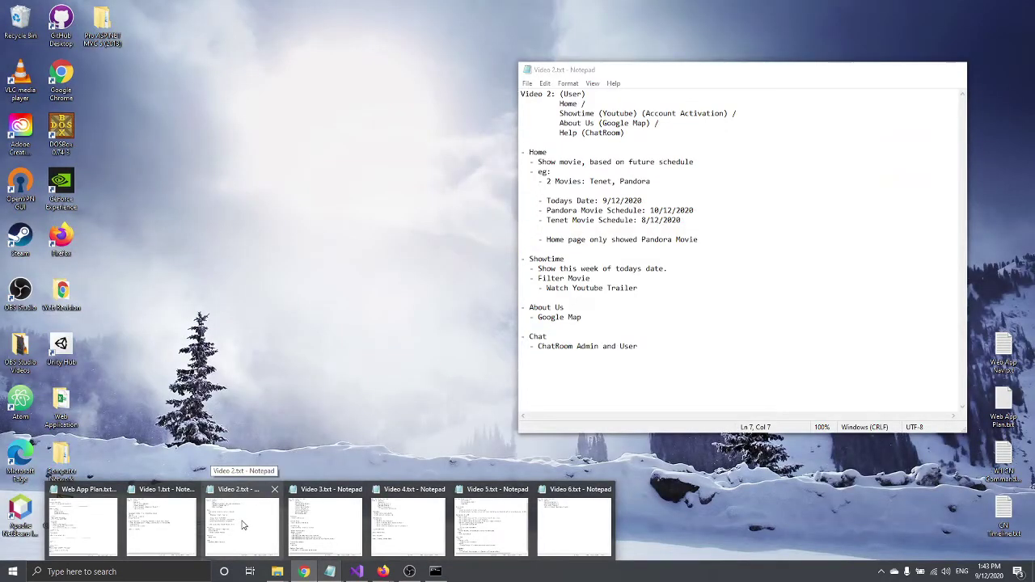
click(243, 526)
click(558, 191)
drag(590, 182, 652, 181)
double_click(629, 210)
drag(547, 201, 577, 201)
click(603, 200)
double_click(617, 200)
click(618, 200)
drag(547, 210, 657, 210)
double_click(654, 210)
double_click(570, 220)
mouse_move(643, 220)
mouse_down()
mouse_move(599, 220)
mouse_move(650, 220)
mouse_up()
double_click(660, 220)
click(645, 220)
drag(546, 239, 697, 239)
click(697, 240)
shift+click(646, 239)
drag(694, 162, 588, 162)
drag(639, 211, 683, 220)
click(647, 210)
drag(592, 181, 634, 183)
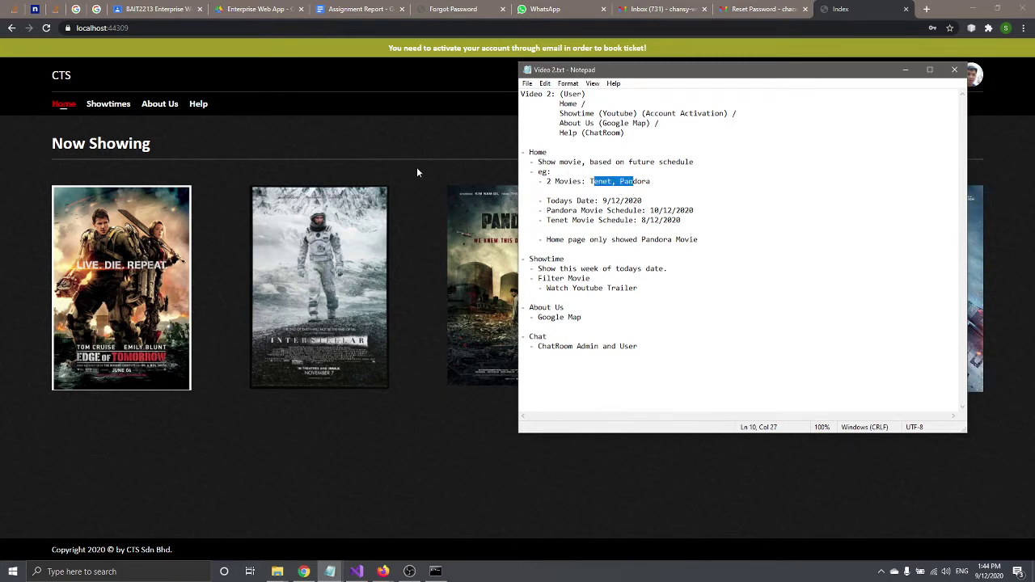
drag(694, 162, 620, 162)
double_click(538, 152)
click(905, 69)
Open the Showtimes page and browse the Thursday, Friday and Saturday schedules.
click(117, 105)
double_click(378, 187)
click(634, 191)
click(795, 192)
click(912, 196)
Compare Wednesday and Thursday, settling on Wednesday's Edge of Tommorow sessions at 3, 4 and 8 PM.
click(568, 198)
click(650, 198)
scroll(648, 267, down, 1)
scroll(647, 272, down, 1)
scroll(648, 267, up, 2)
click(527, 204)
Filter the showtimes to Interstellar only using the Search a Cinema dropdown.
click(652, 189)
click(212, 143)
click(187, 173)
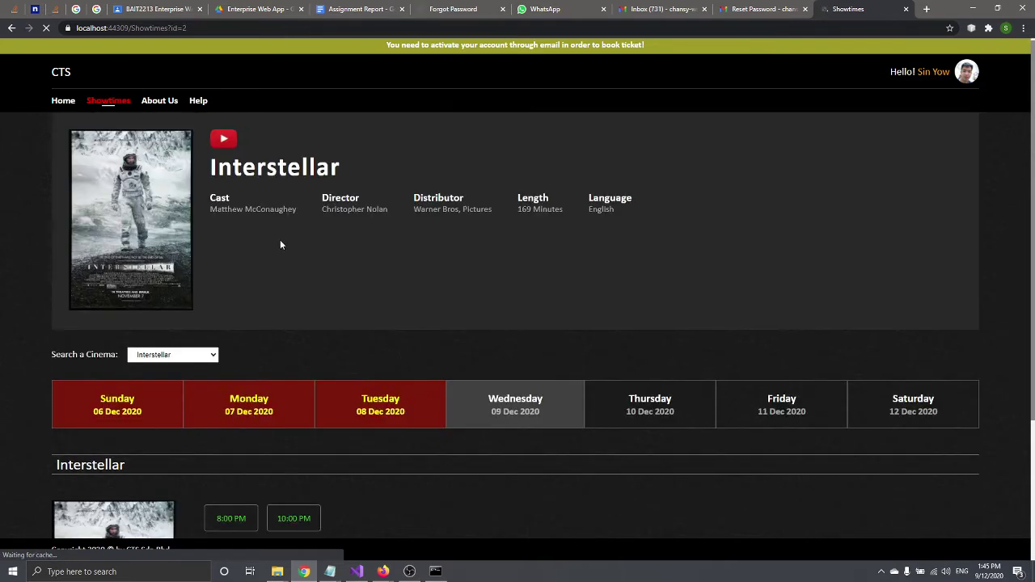
scroll(280, 239, down, 1)
scroll(655, 233, up, 1)
scroll(415, 226, down, 2)
Browse Interstellar's Thursday, Friday and Saturday screenings, ending on Wednesday's 8:00 and 10:00 PM.
click(645, 253)
click(790, 250)
click(880, 224)
click(795, 213)
click(524, 231)
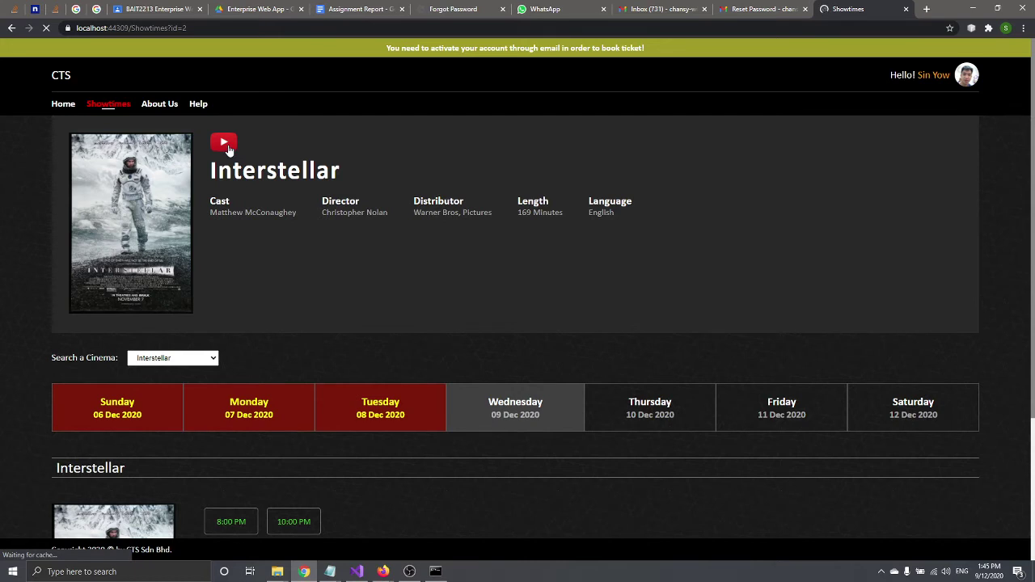
Play the movie's YouTube trailer and close it.
click(228, 151)
click(770, 105)
scroll(684, 149, down, 1)
scroll(684, 148, down, 1)
Reset the movie filter to Filter so all movies are listed, starting with Edge of Tommorow.
click(174, 251)
click(174, 265)
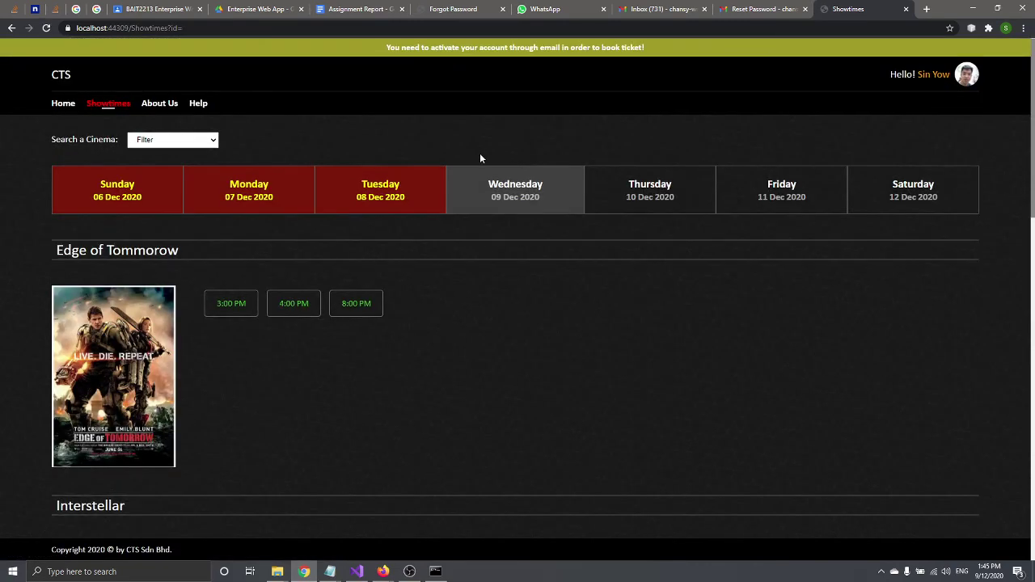
scroll(480, 158, down, 7)
scroll(479, 159, down, 4)
scroll(480, 159, up, 5)
scroll(479, 159, up, 6)
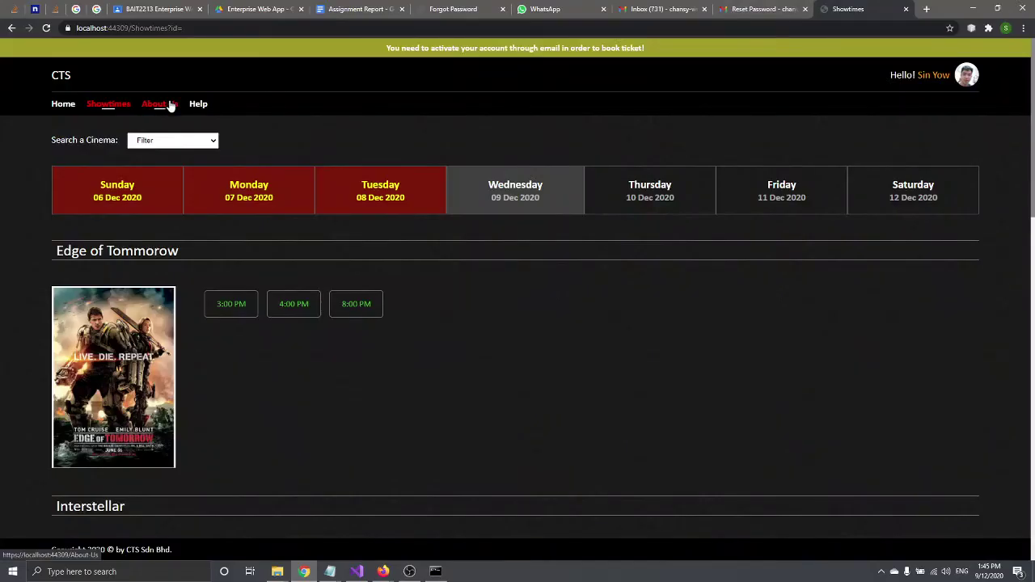
Open About Us and highlight the cinema's address and seating capacity details.
click(171, 106)
drag(52, 220, 103, 253)
click(103, 253)
drag(50, 224, 92, 256)
click(330, 207)
drag(328, 218, 351, 262)
click(324, 275)
Open the Help chat room and snap Chrome to the left half of the screen.
click(200, 105)
drag(940, 6, 0, 94)
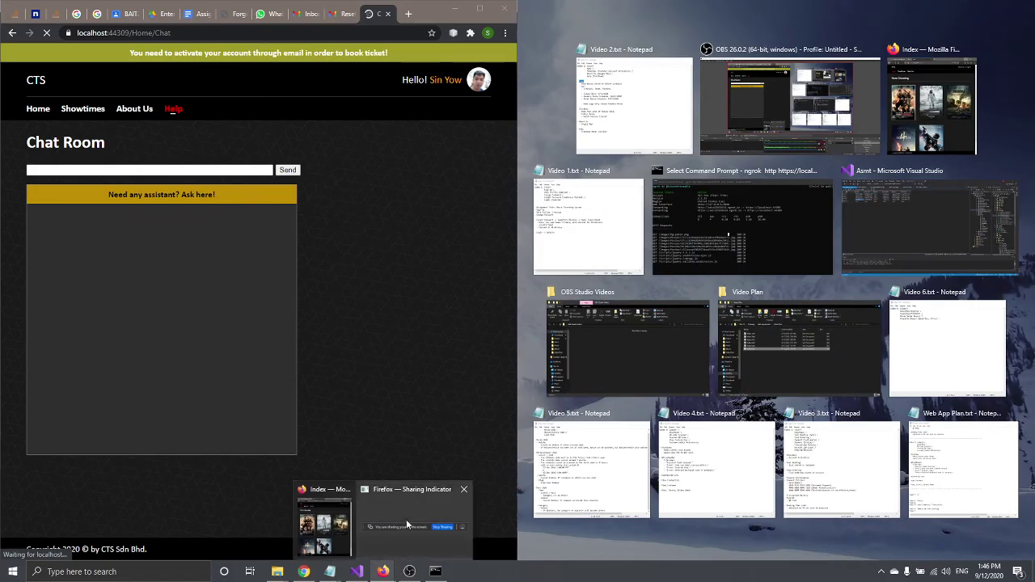
Snap Firefox to the right half and enter the admin email and password on the login page.
click(406, 519)
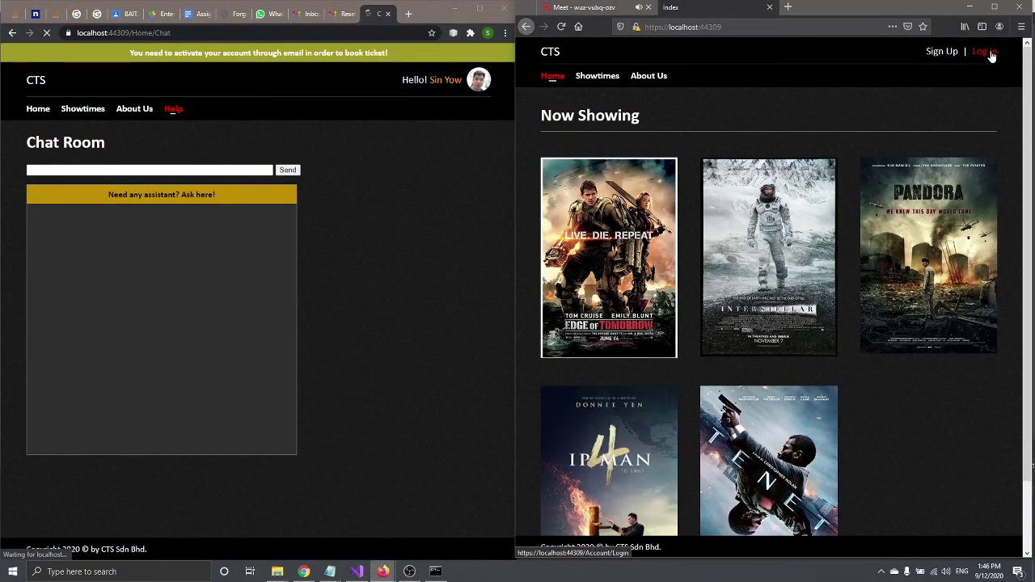
click(990, 53)
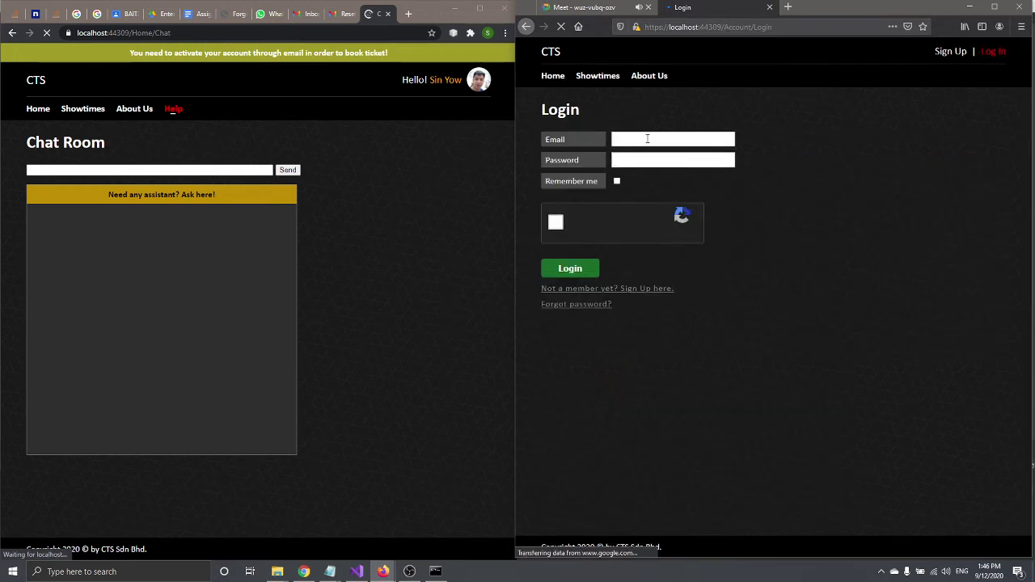
click(647, 139)
Pass the reCAPTCHA, log in as admin, and open the admin's Help chat room.
click(604, 223)
click(590, 270)
click(774, 120)
click(692, 81)
Send a greeting saying the user wants to ask something from the Chrome chat room.
click(218, 170)
text(Hi)
key(BackSpace)
text(i want to ask something)
key(Return)
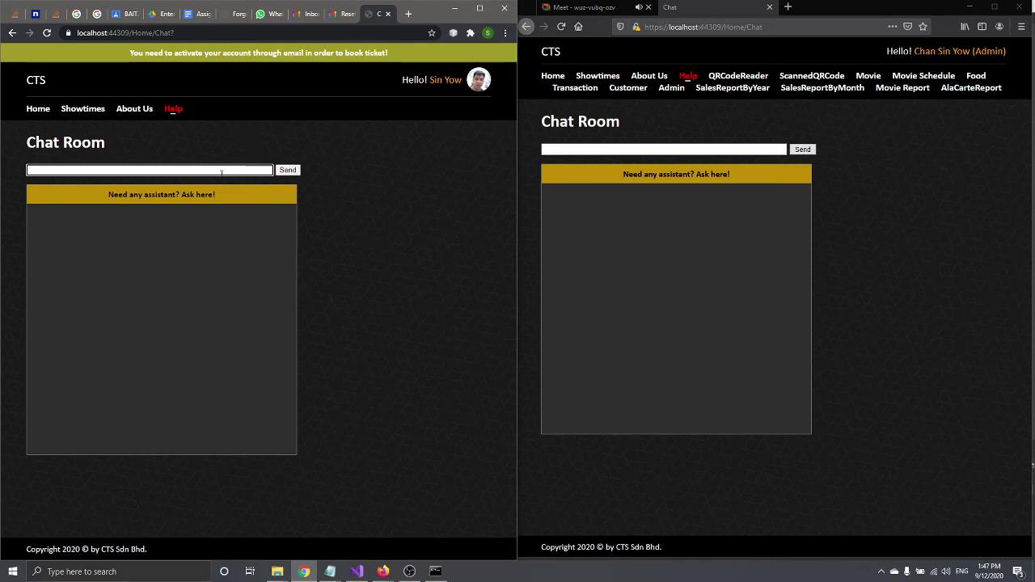